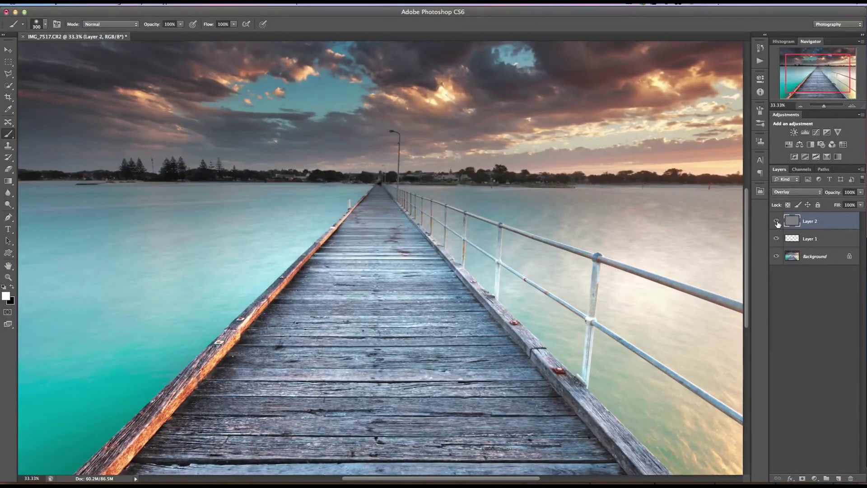
- Hide Layer 2, zoom out, and stamp all visible layers into a new Layer 3
click(777, 222)
key(ctrl+minus)
key(ctrl+alt+shift+e)
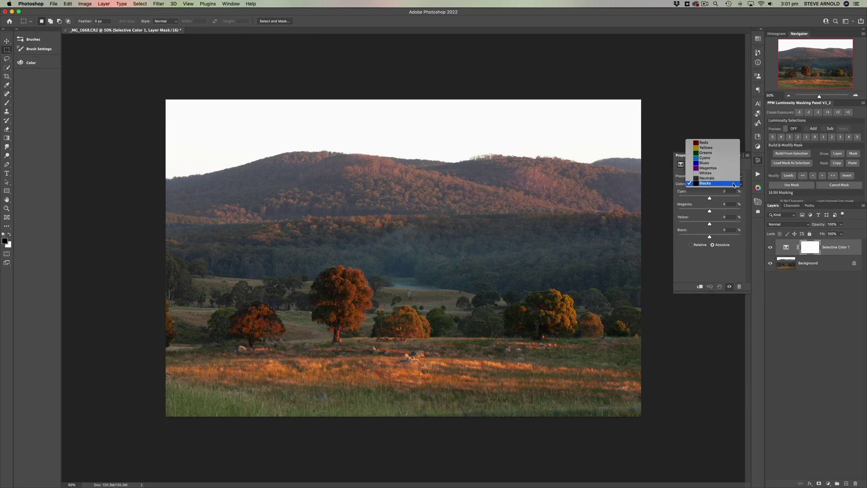
- Keep Reds selected in the Selective Color Colors list
click(720, 144)
click(706, 184)
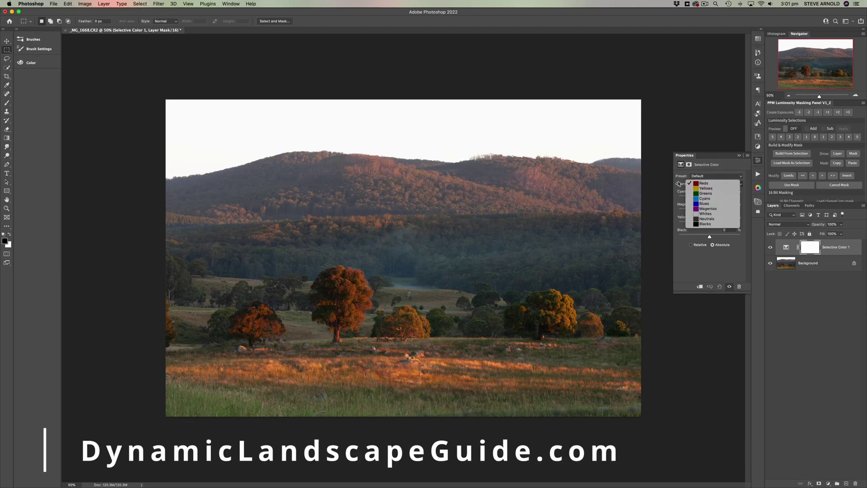
click(680, 178)
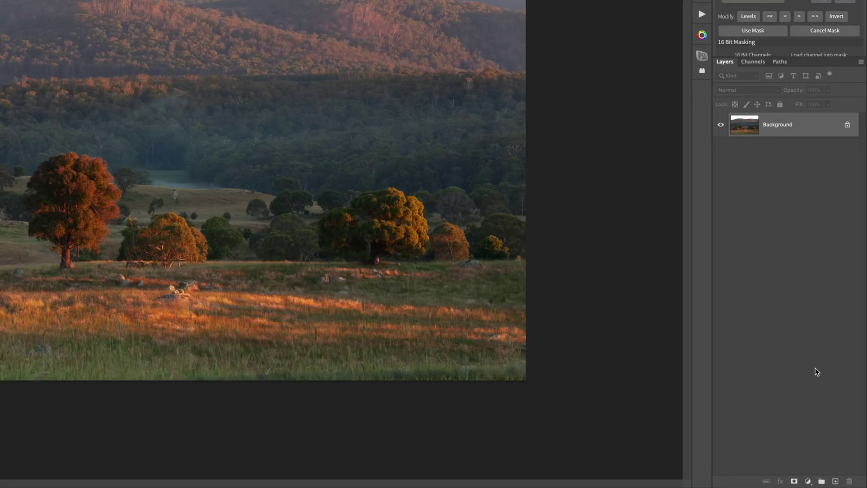
- Add a Selective Color adjustment layer and set Black to -100 for Reds
click(809, 481)
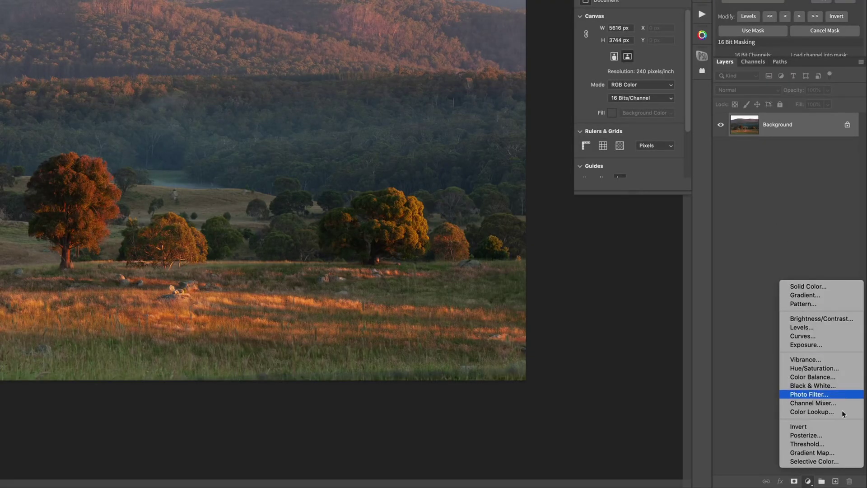
click(824, 461)
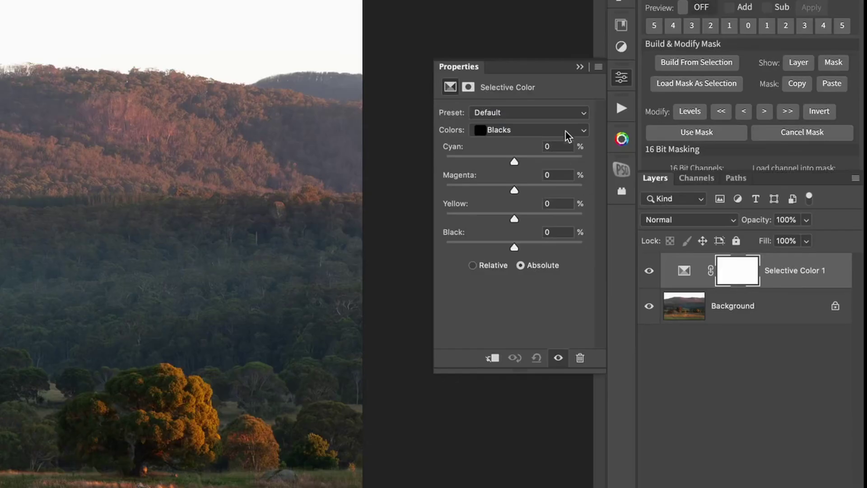
click(565, 131)
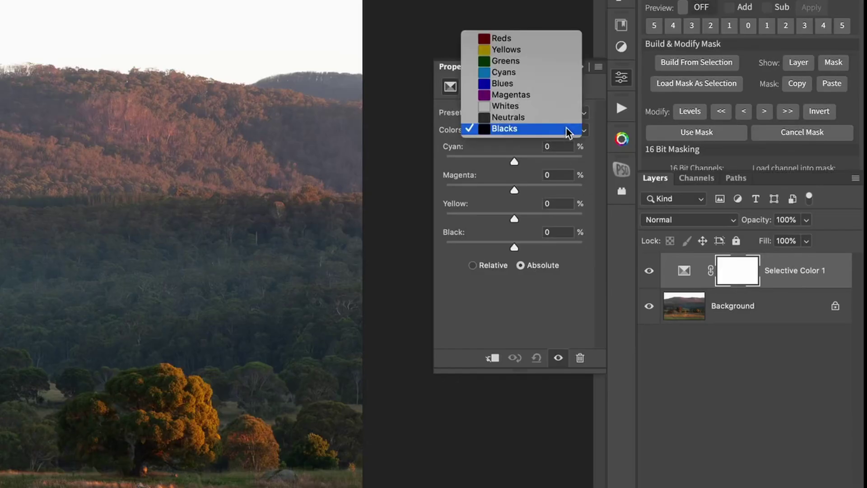
click(535, 41)
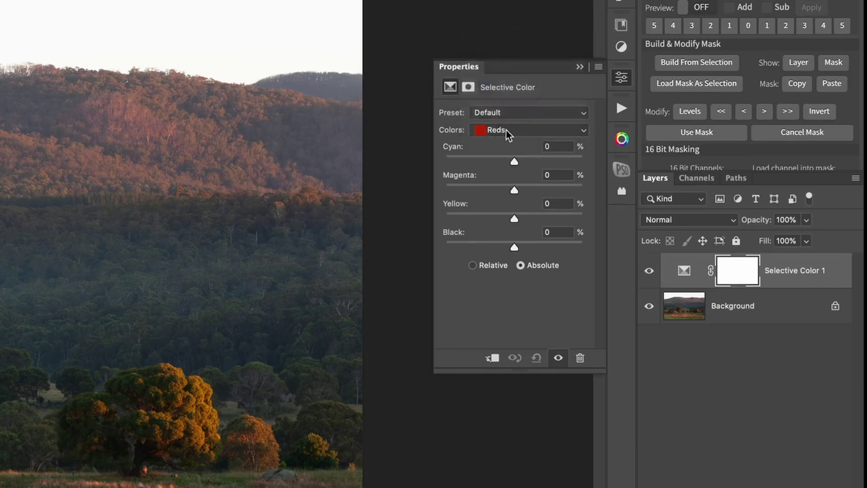
click(497, 131)
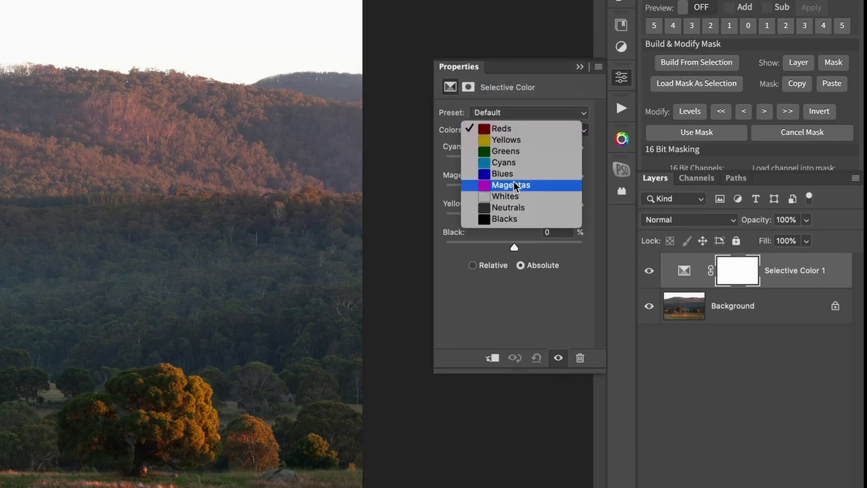
click(448, 115)
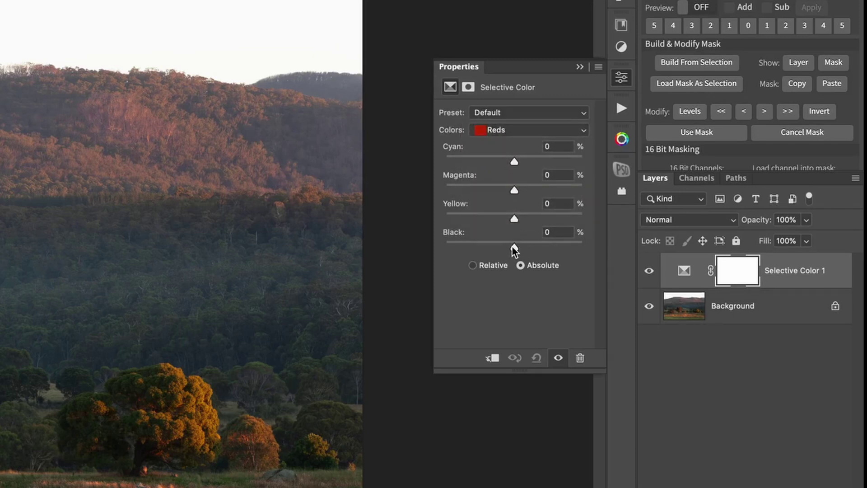
drag(514, 248, 444, 249)
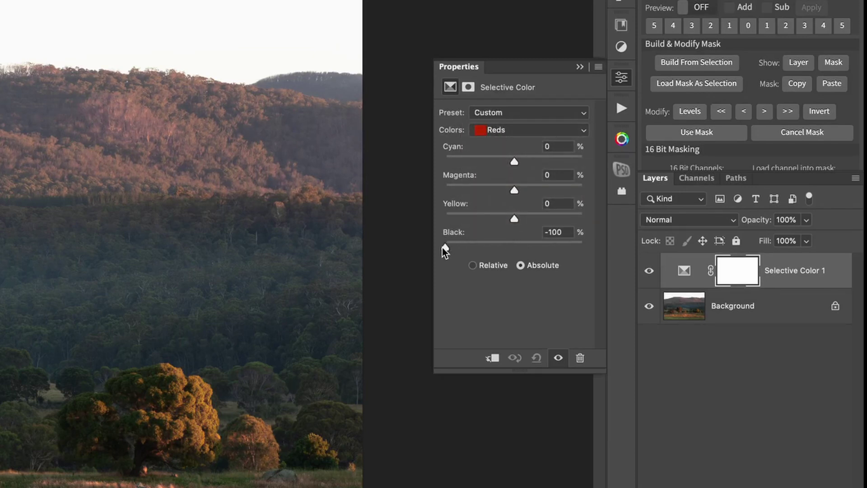
- Set Black to -100 for Yellows, Greens and Cyans
click(513, 133)
click(509, 139)
drag(514, 248, 441, 249)
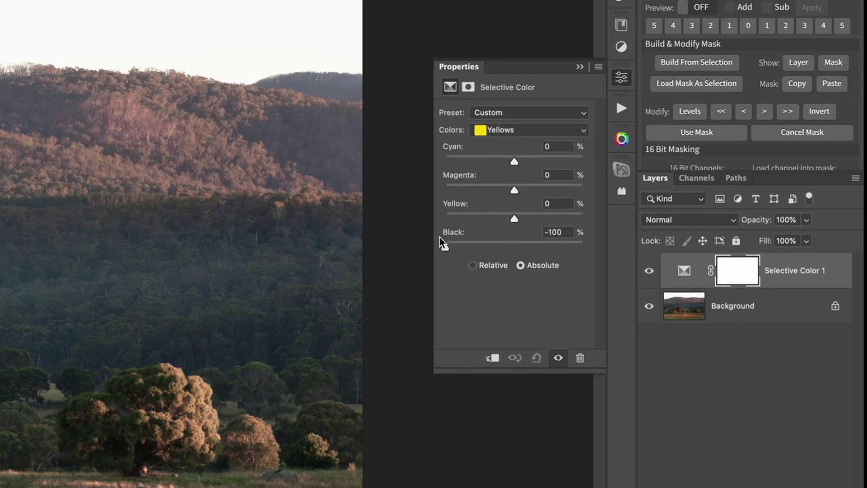
click(504, 130)
click(512, 139)
drag(515, 248, 415, 248)
click(516, 127)
click(517, 140)
drag(513, 248, 416, 244)
- Set Black to -100 for Blues and Magentas
click(500, 131)
click(507, 140)
drag(501, 248, 416, 244)
click(484, 131)
click(500, 142)
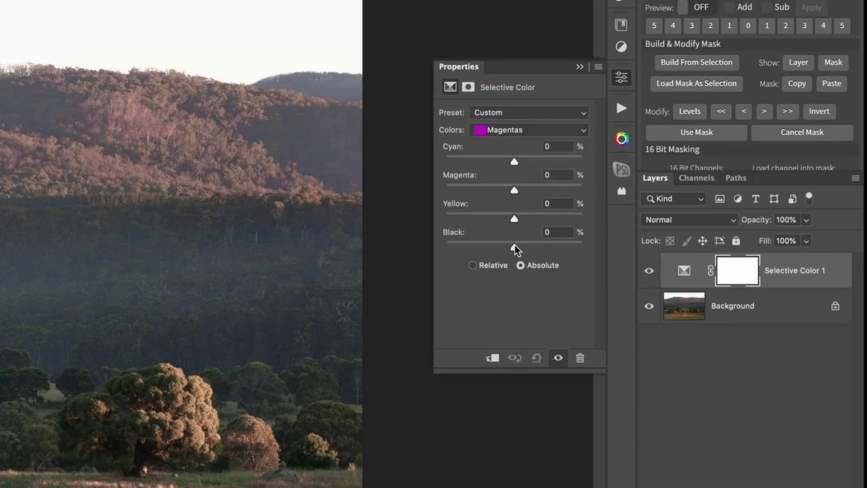
drag(511, 247, 416, 246)
- Set Black to +100 for Whites, Neutrals and Blacks, blackening the sky
click(503, 136)
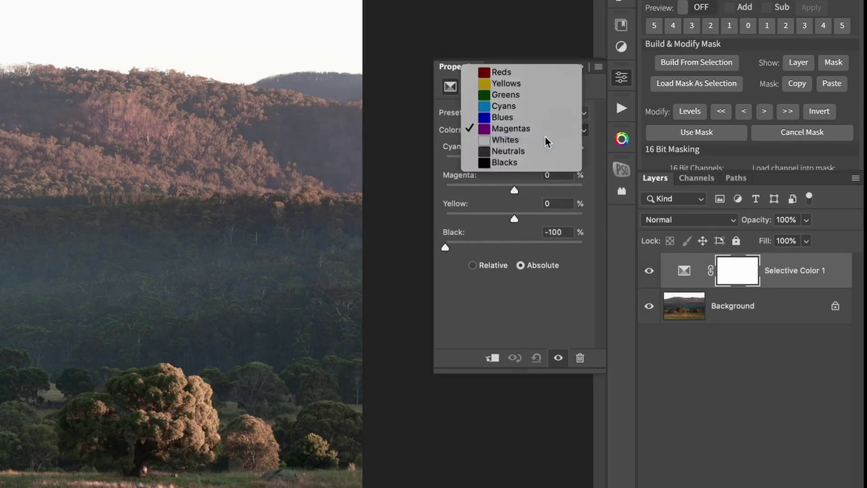
click(546, 137)
drag(525, 245, 589, 251)
click(533, 130)
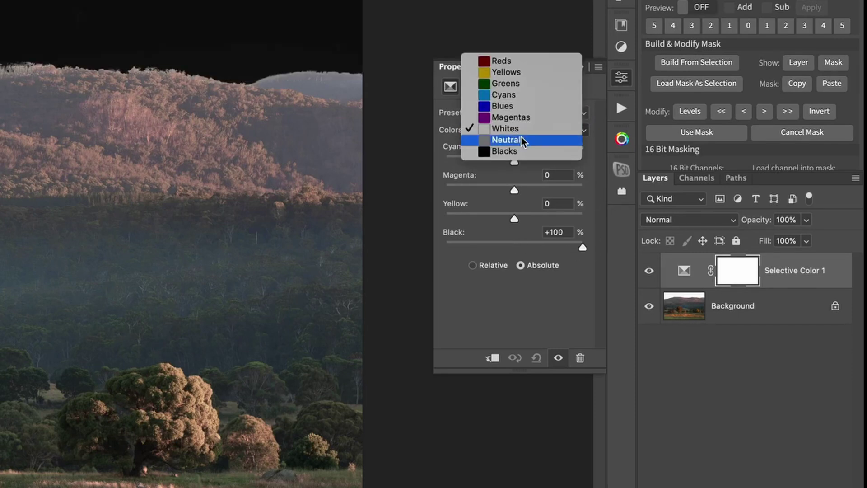
click(522, 138)
drag(514, 247, 582, 248)
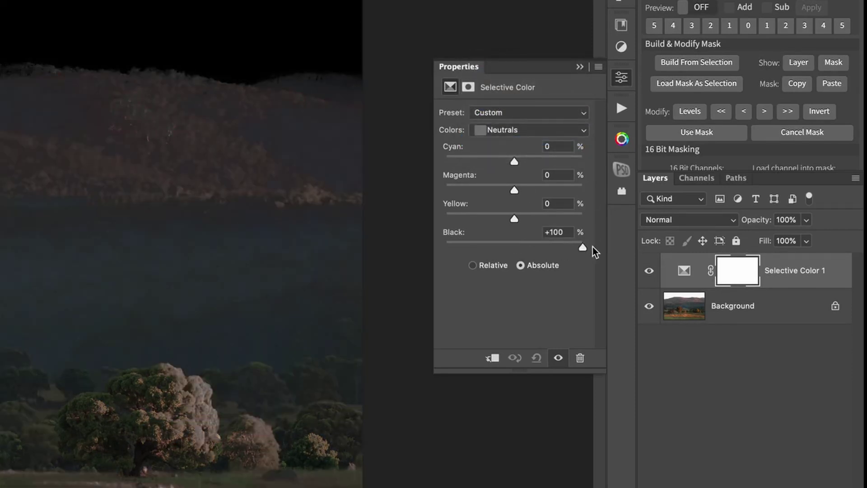
click(520, 131)
click(506, 139)
drag(514, 248, 585, 248)
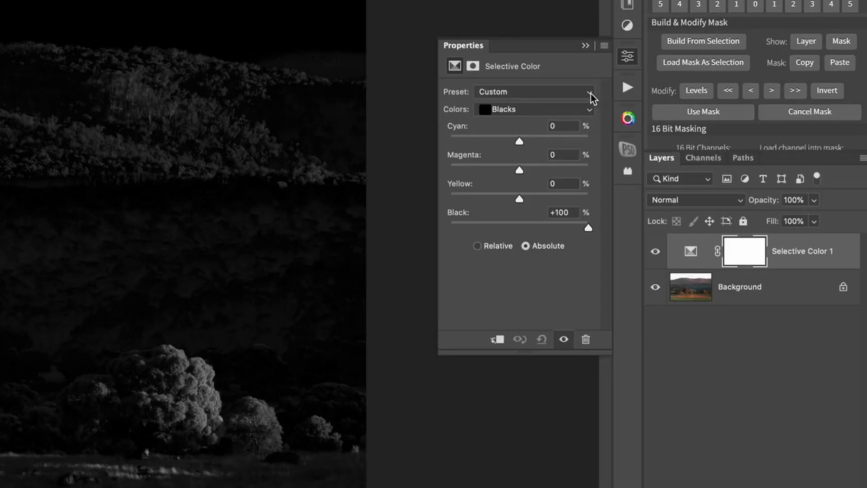
- Save the current settings as a Selective Color preset, then delete the Selective Color 1 layer
click(604, 46)
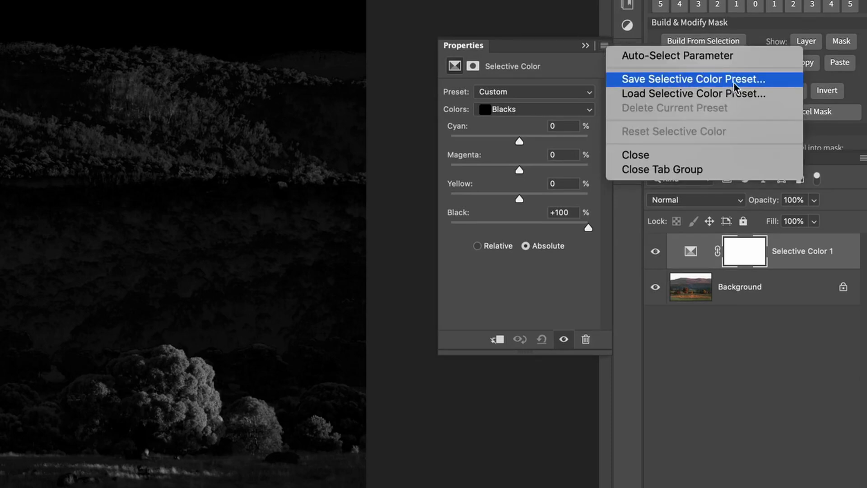
click(703, 82)
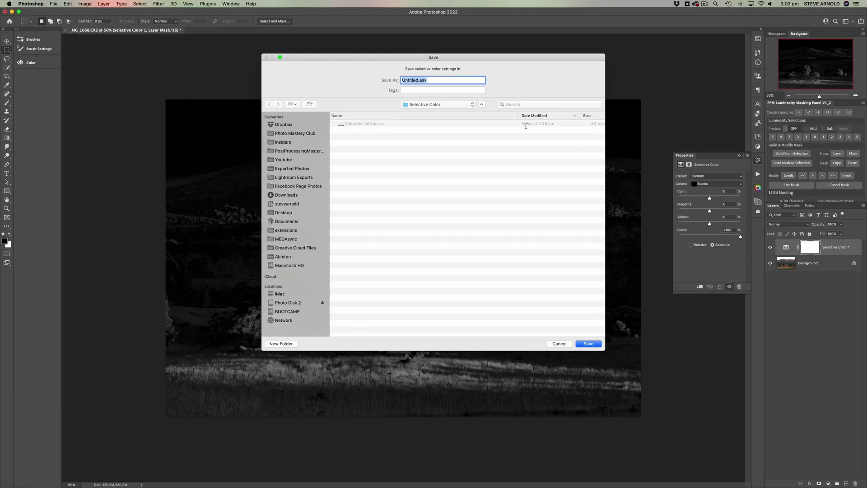
click(567, 343)
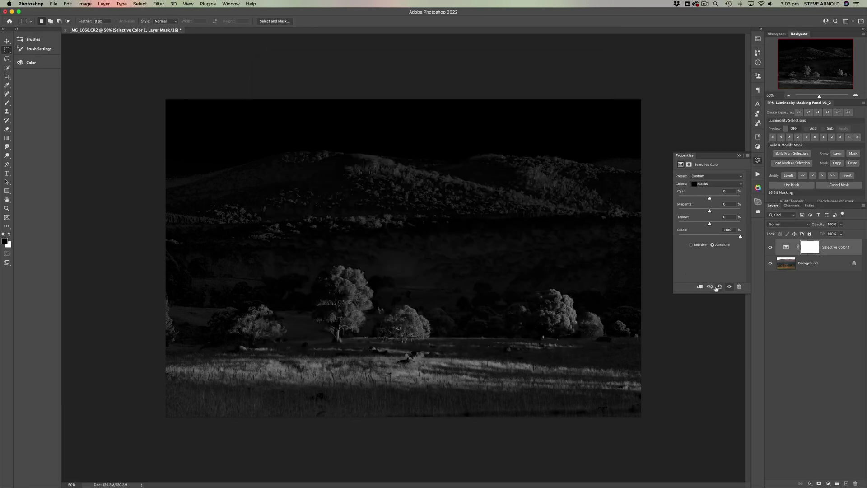
drag(795, 249, 855, 483)
- Add a Selective Color layer using the Saturation Mask preset, checking Channels before returning to Layers
click(828, 483)
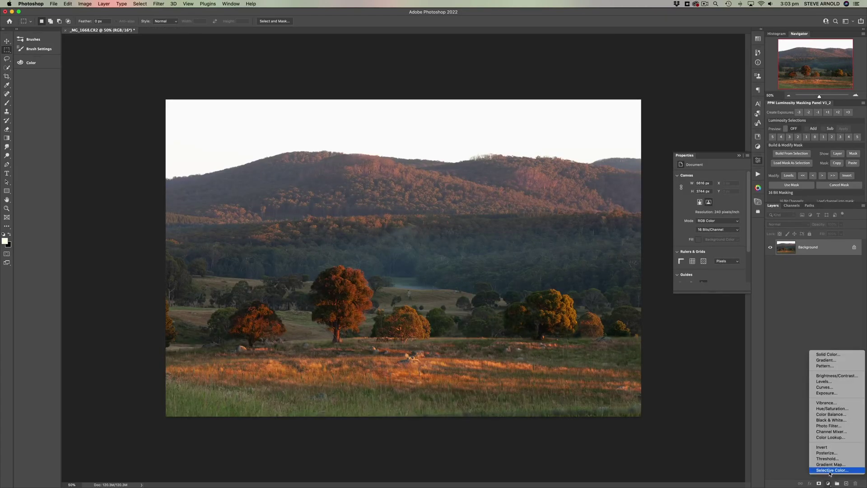
click(830, 470)
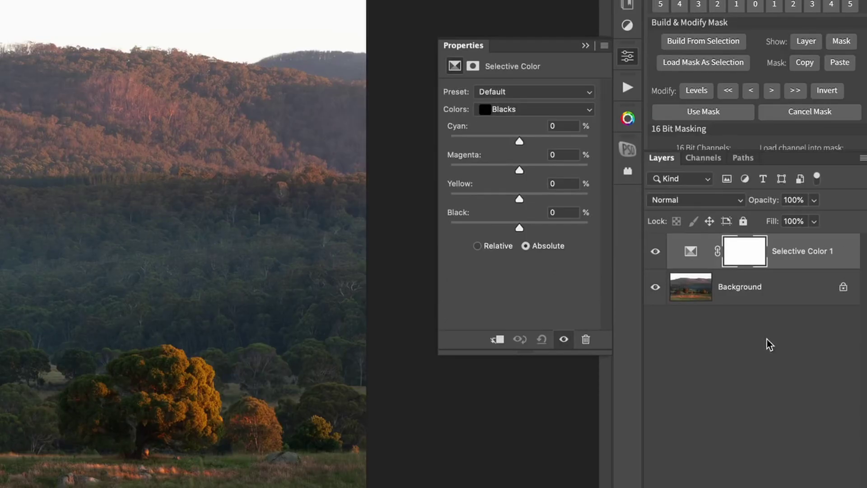
click(532, 91)
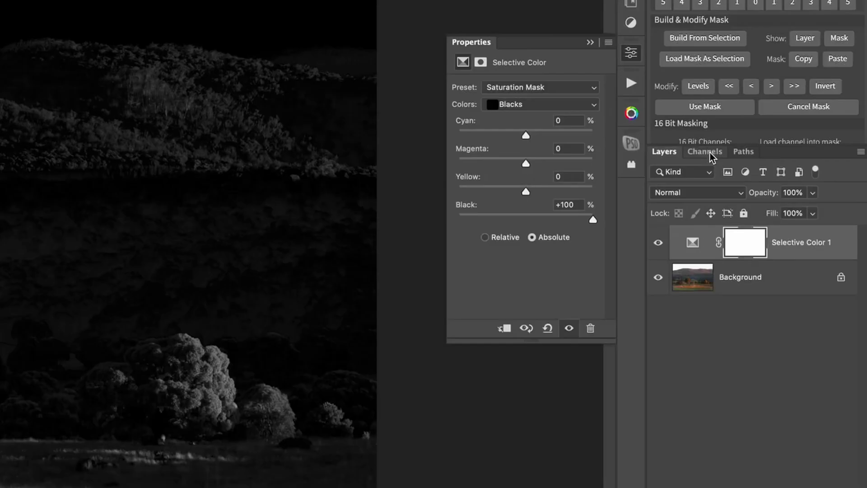
click(709, 156)
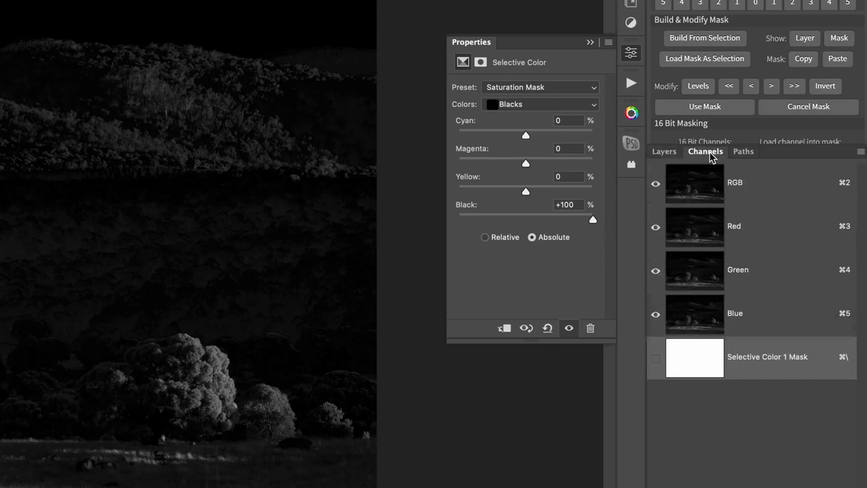
click(664, 154)
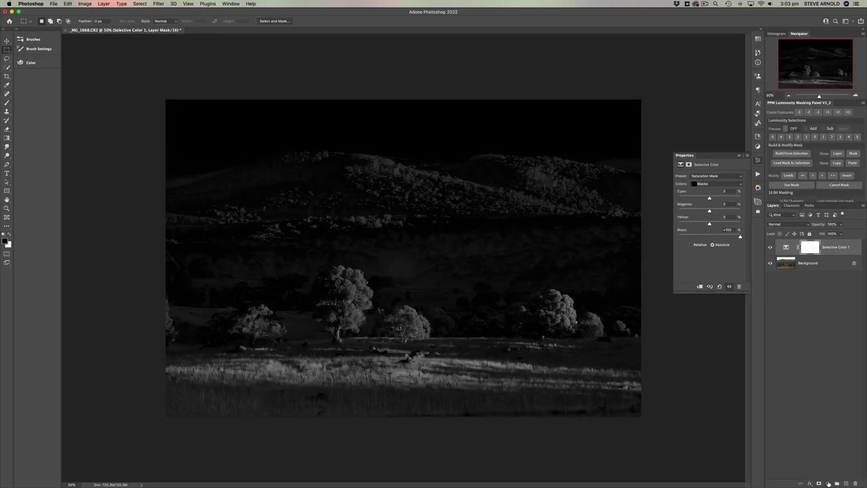
- Add a Hue/Saturation layer, hide Selective Color 1, and select Hue/Saturation 1
click(829, 483)
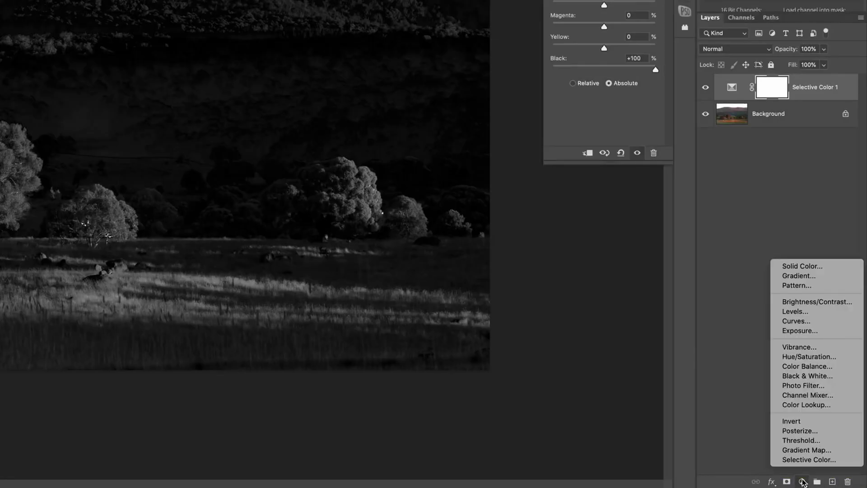
click(790, 357)
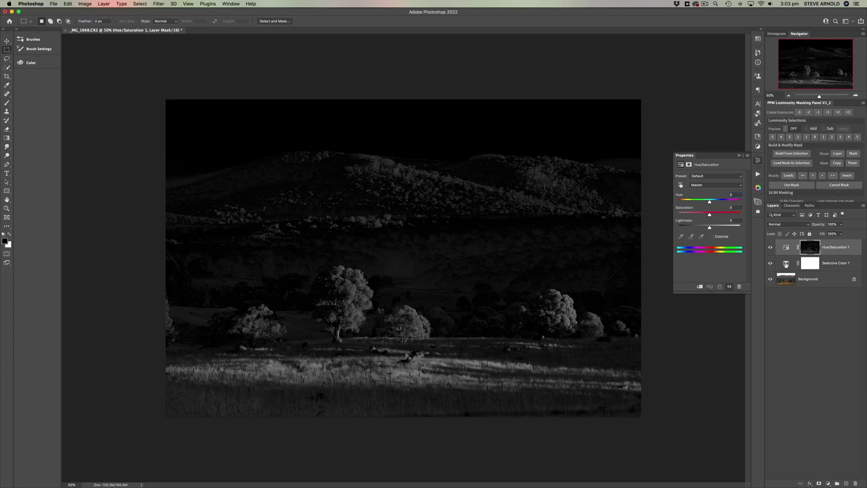
click(785, 264)
click(771, 264)
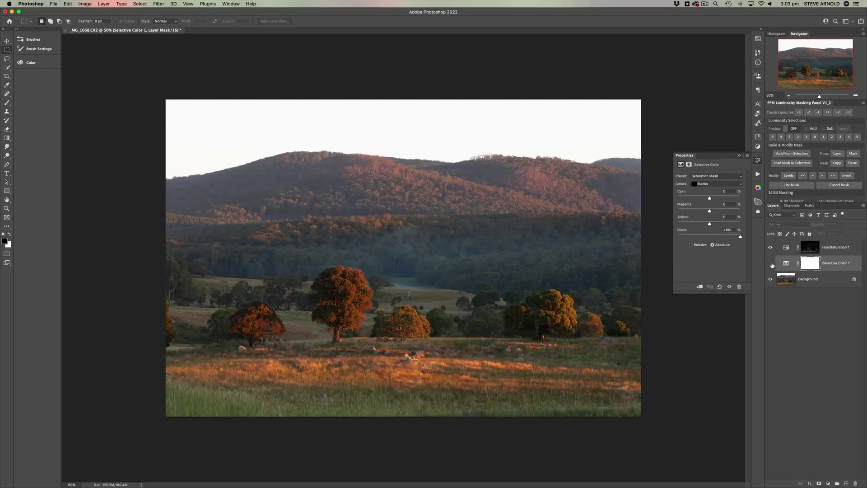
click(788, 248)
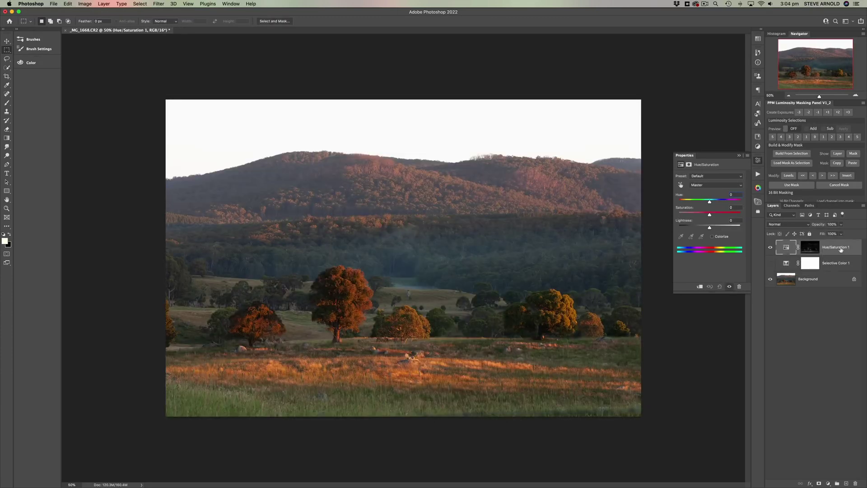
- Raise Hue/Saturation 1's Saturation, comparing before and after, peaking at +86 then settling at +57
drag(709, 214, 748, 207)
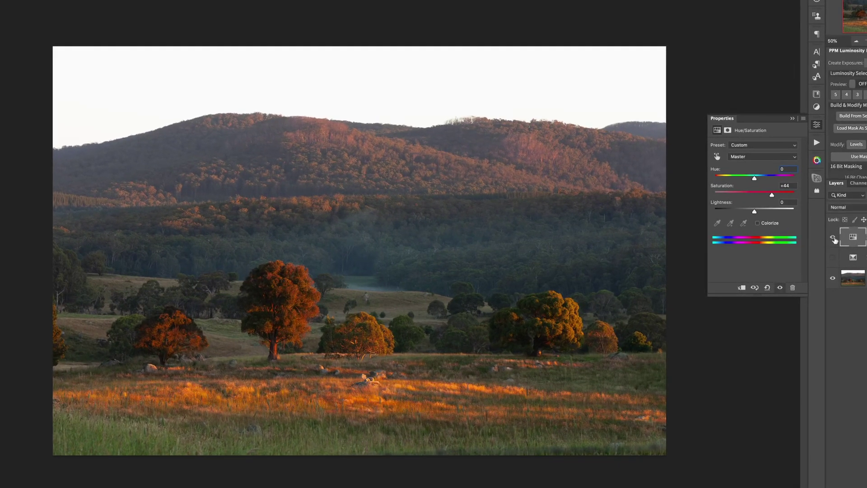
click(833, 238)
click(833, 237)
click(833, 237)
click(833, 237)
click(833, 238)
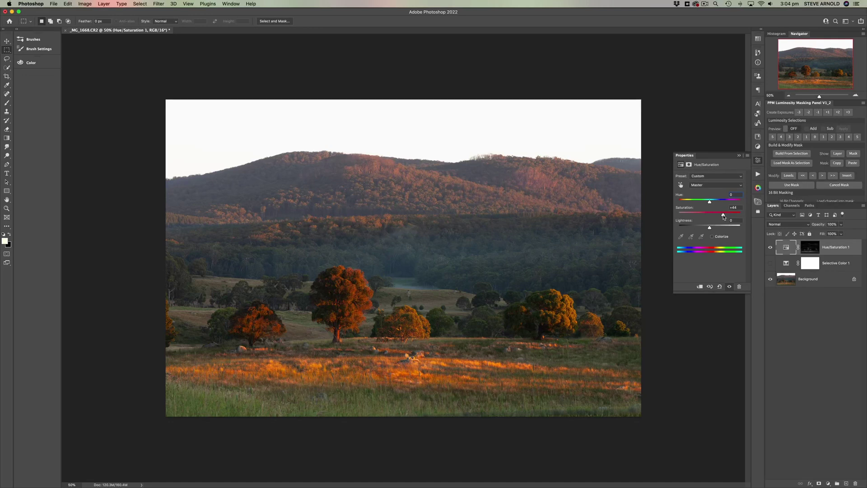
drag(723, 217, 729, 217)
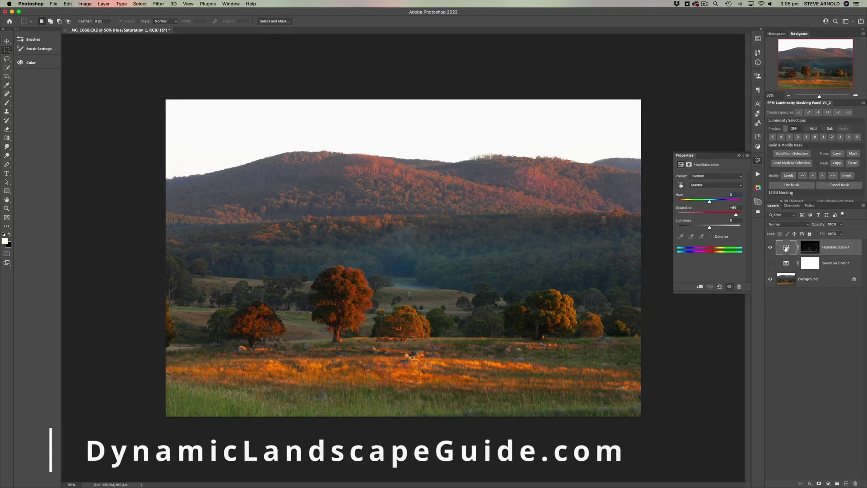
drag(736, 215, 710, 216)
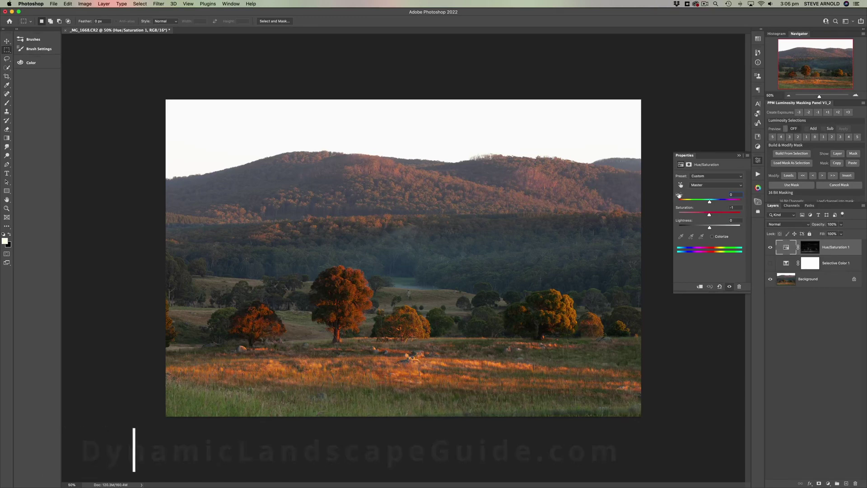